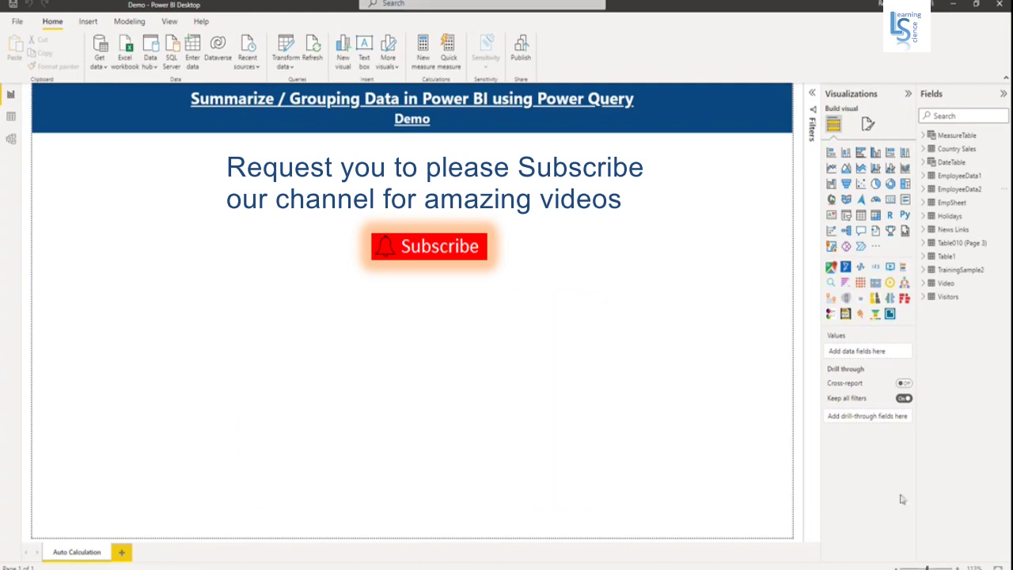
Open Power Query Editor on the EmployeeData1 query and bring its Dept and Age columns into view
click(287, 68)
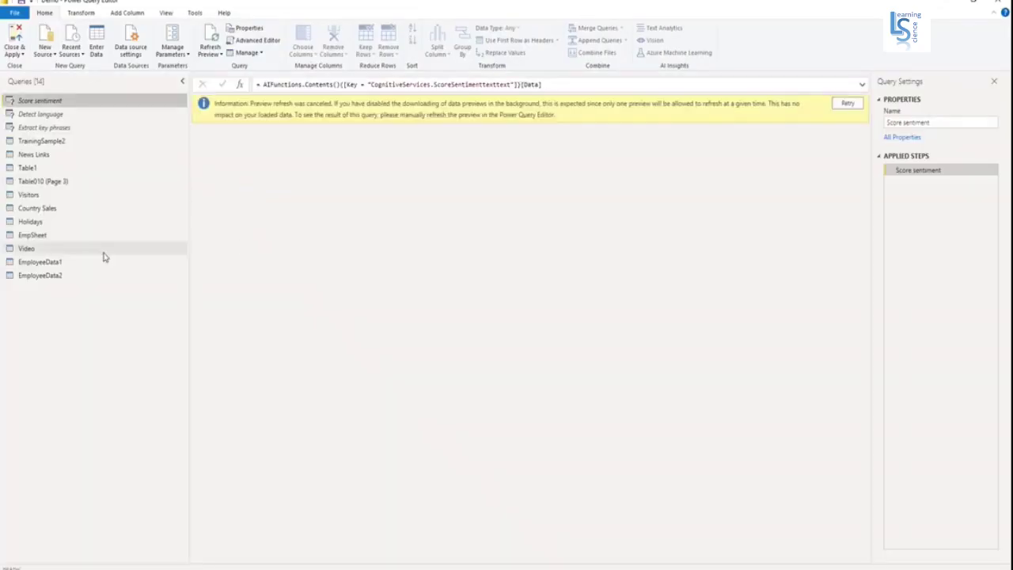
click(53, 264)
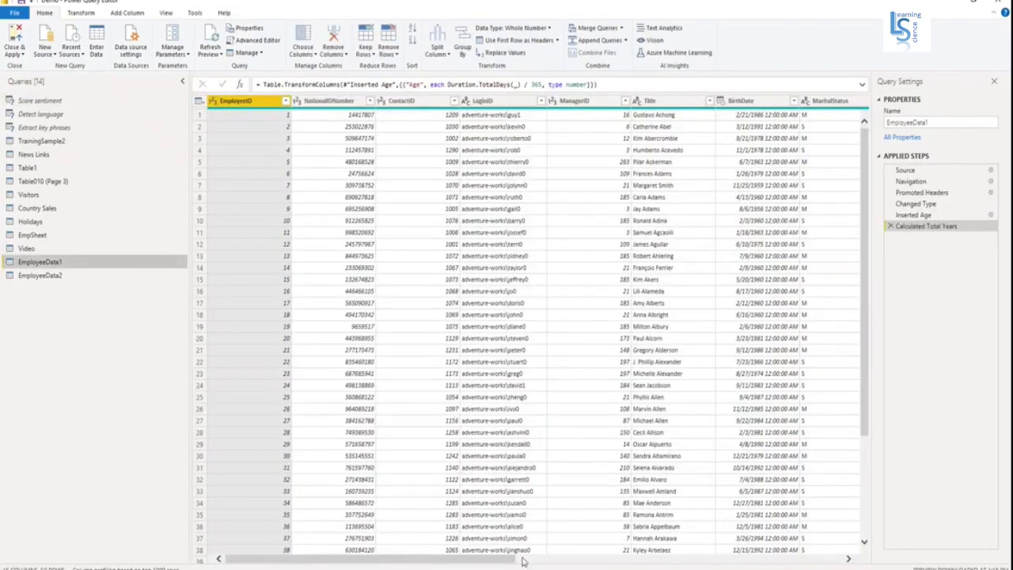
drag(496, 561, 767, 561)
click(508, 105)
click(508, 109)
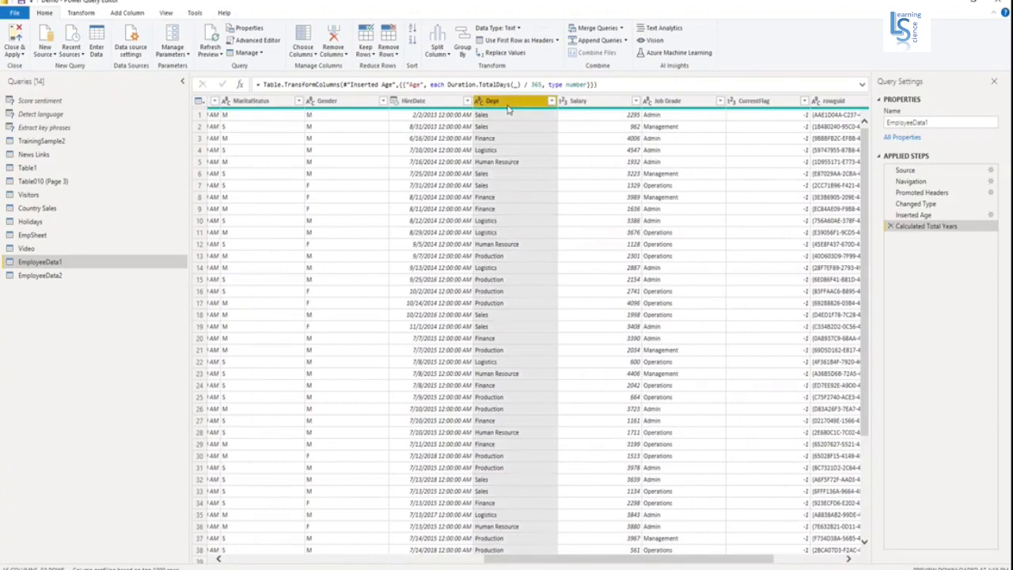
drag(641, 565, 709, 564)
click(804, 101)
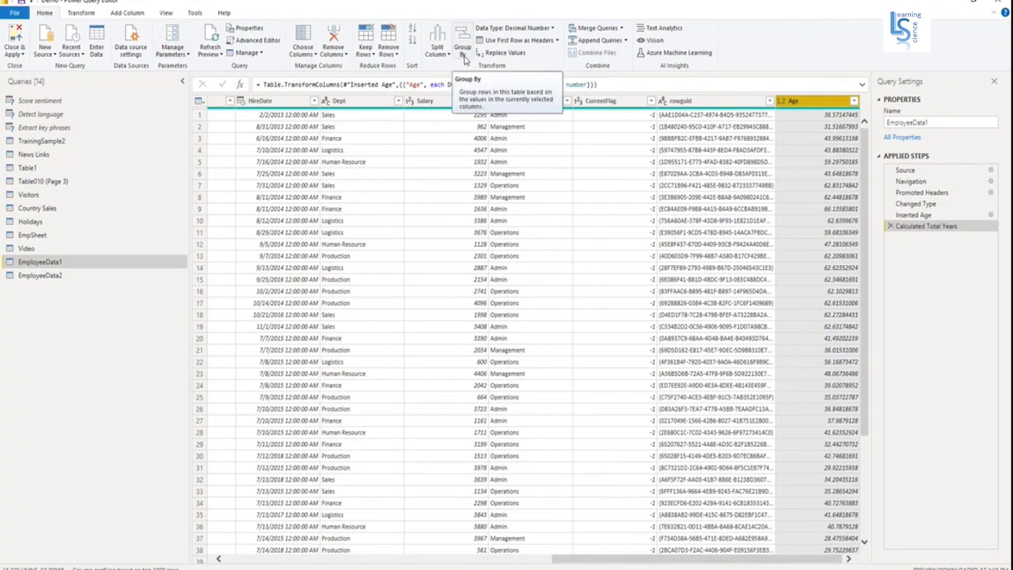
Start an advanced Group By on EmployeeData1, grouping rows by Dept
click(465, 57)
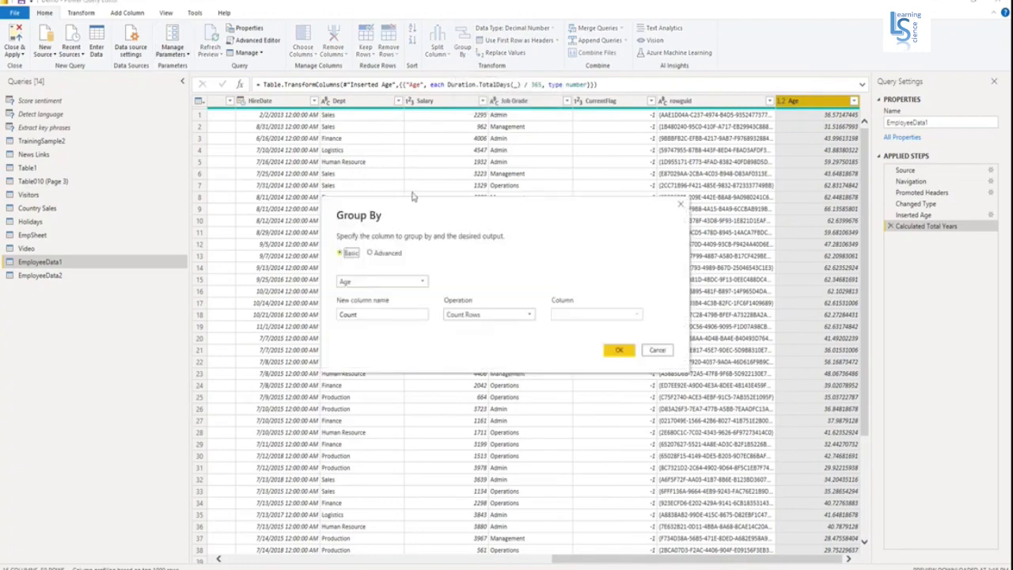
click(388, 255)
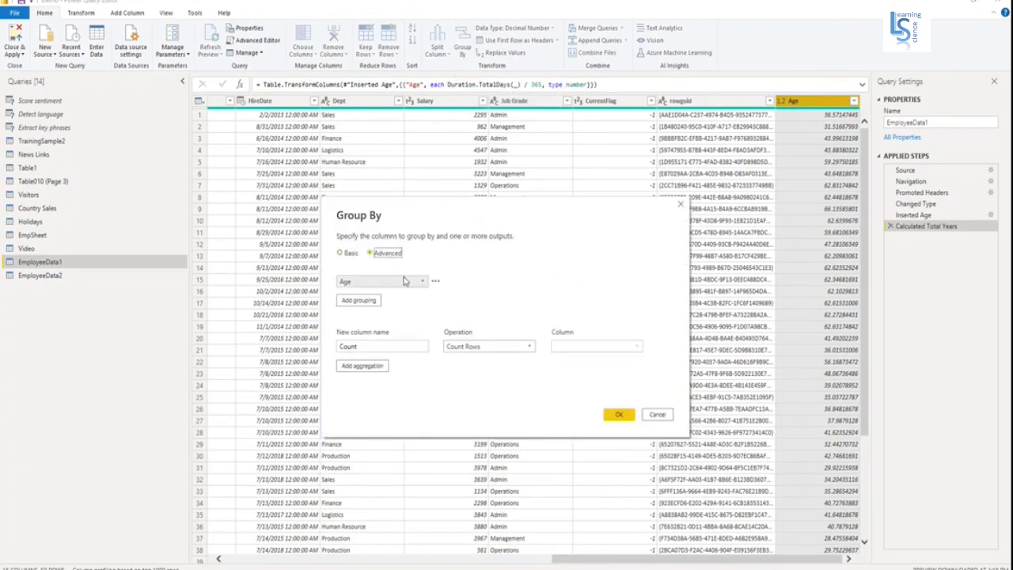
click(408, 288)
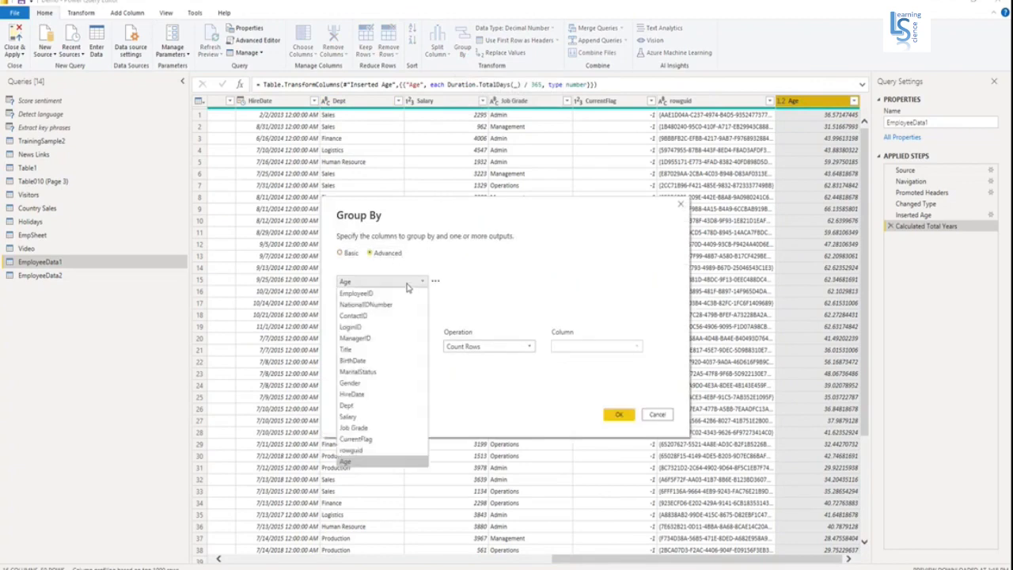
click(385, 405)
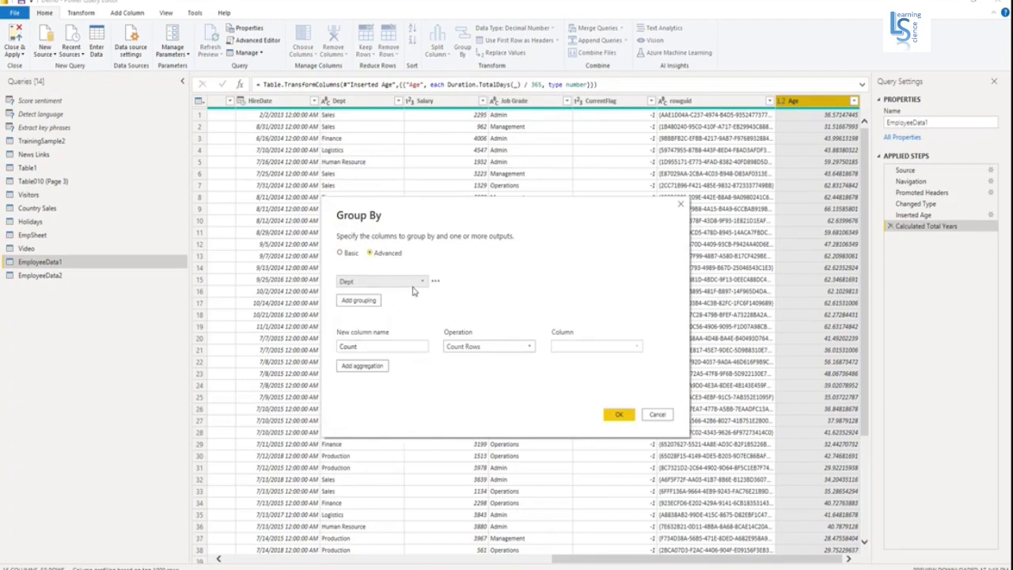
Define the first aggregation as 'Average Age', the Average of the Age column
click(375, 346)
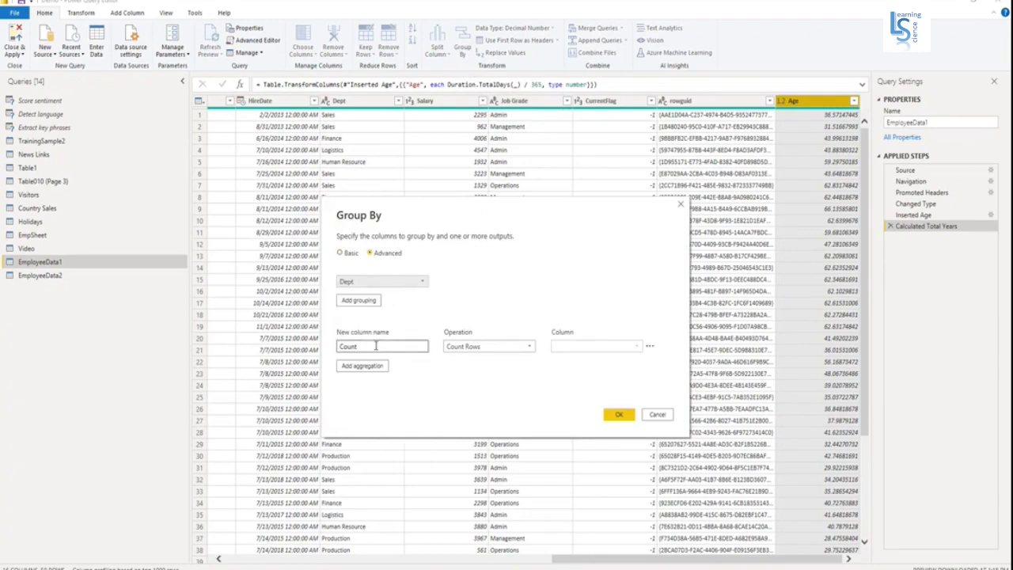
drag(381, 349, 333, 346)
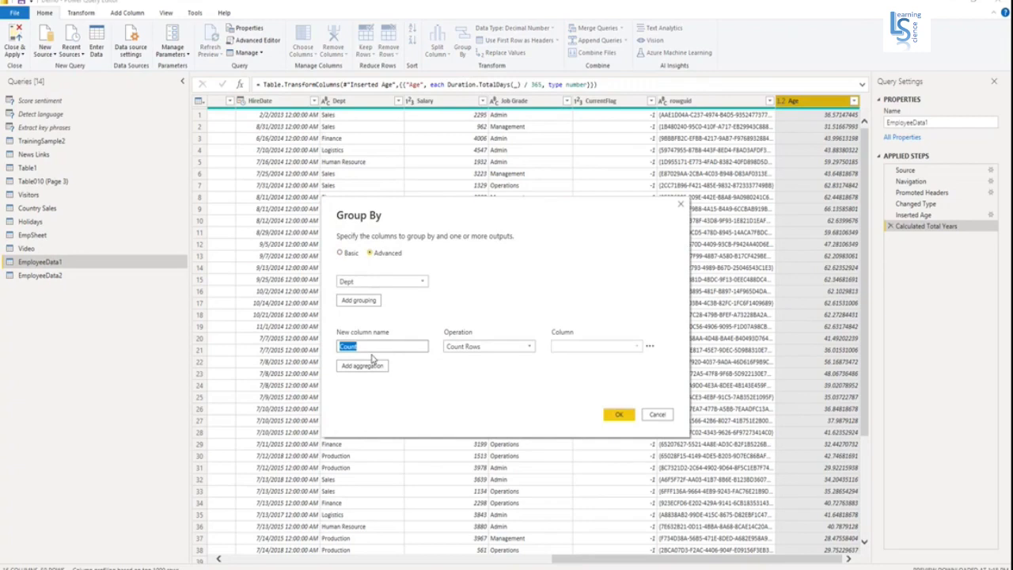
text(Average Age)
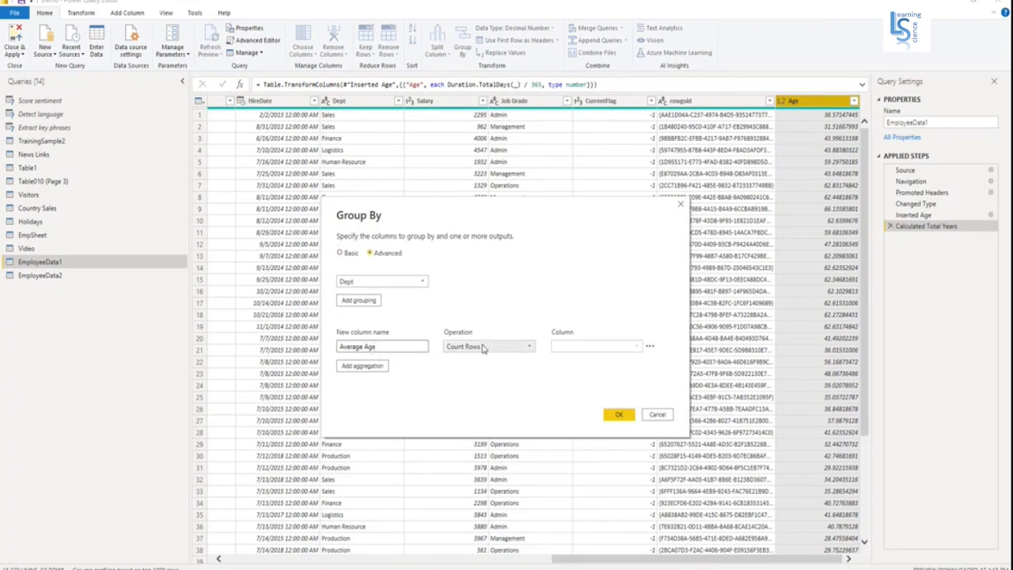
click(483, 346)
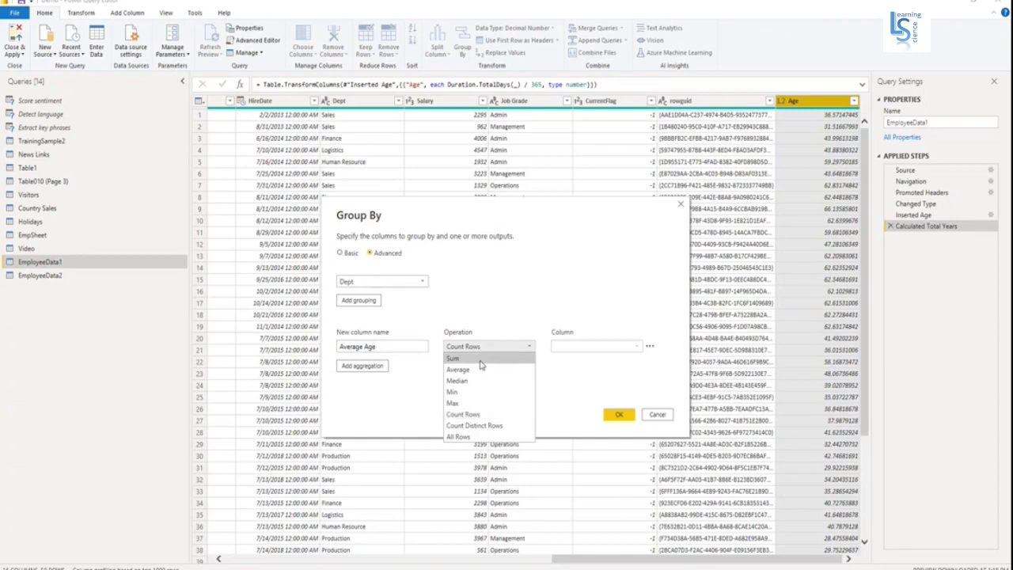
click(477, 370)
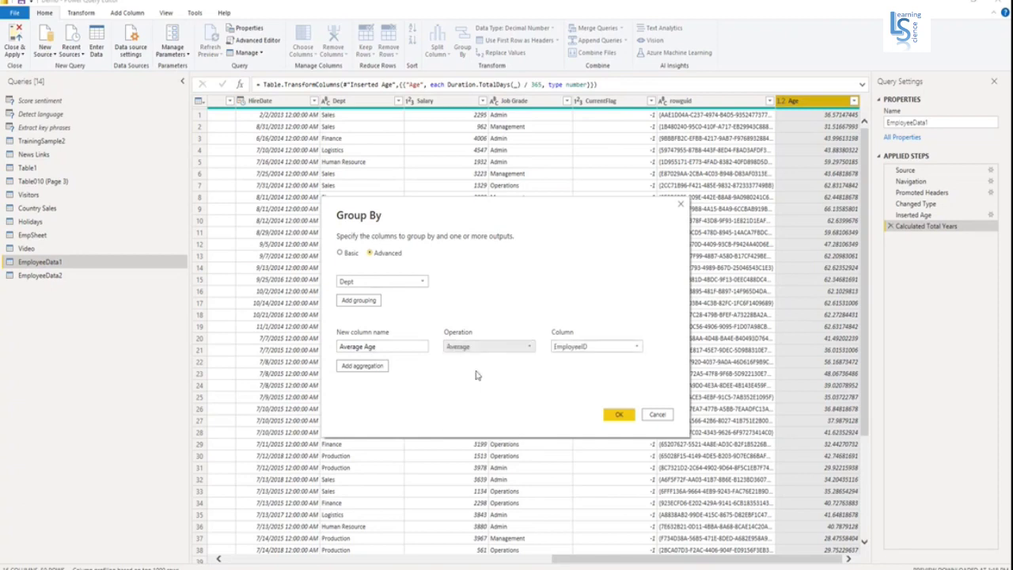
click(595, 349)
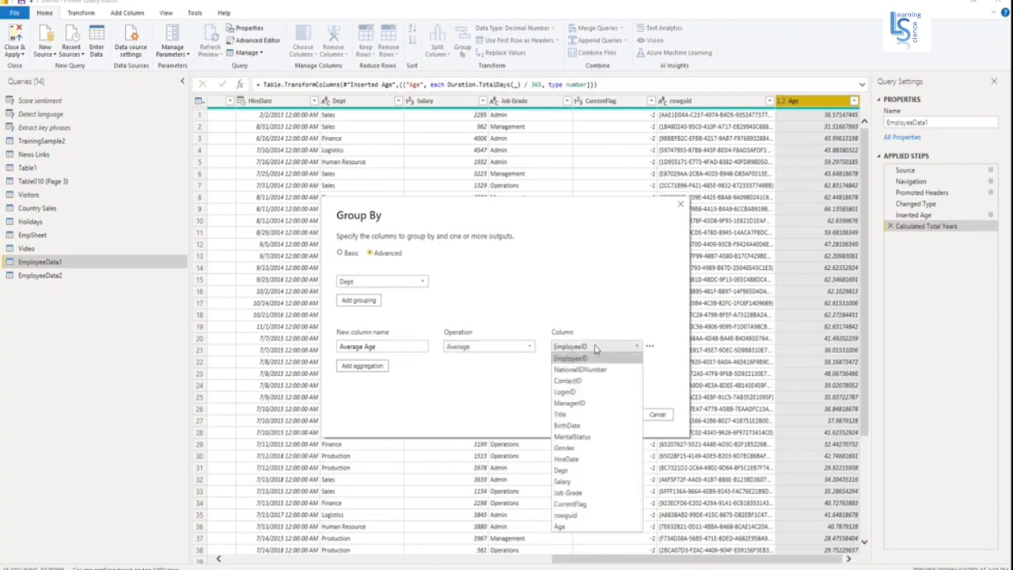
click(572, 527)
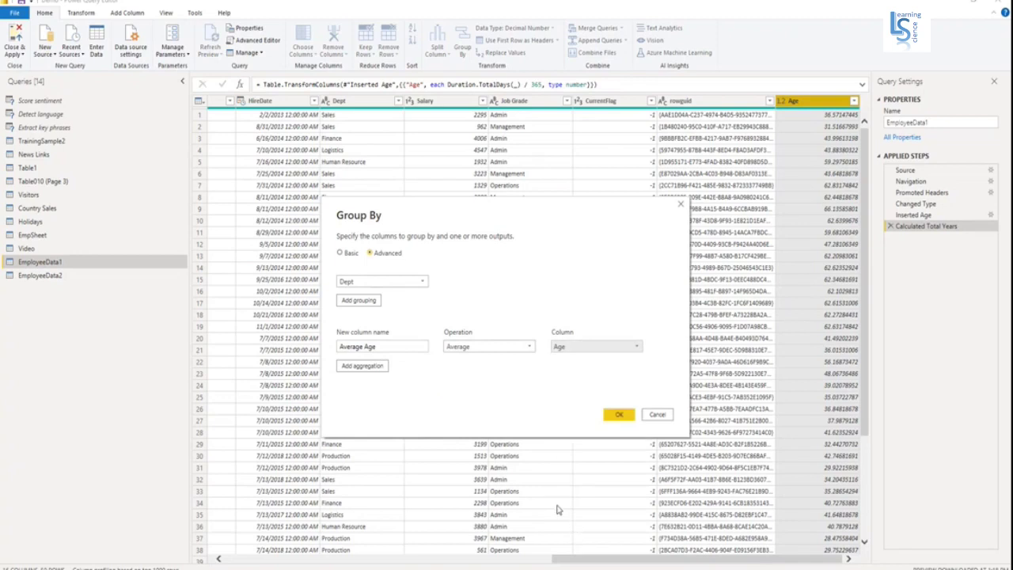
click(362, 349)
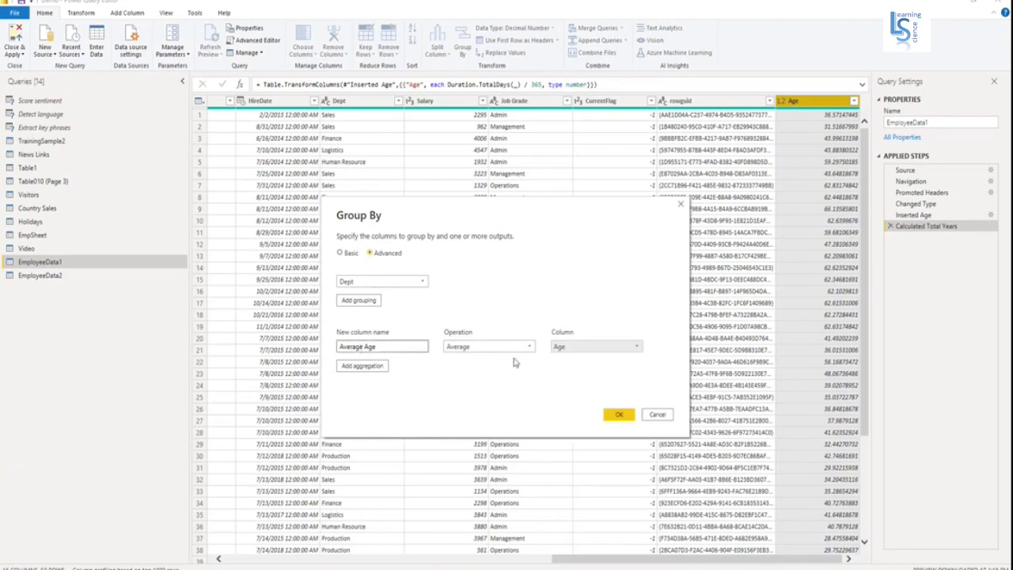
Add a second aggregation, 'Max Age', taking the Max of the Age column
click(377, 368)
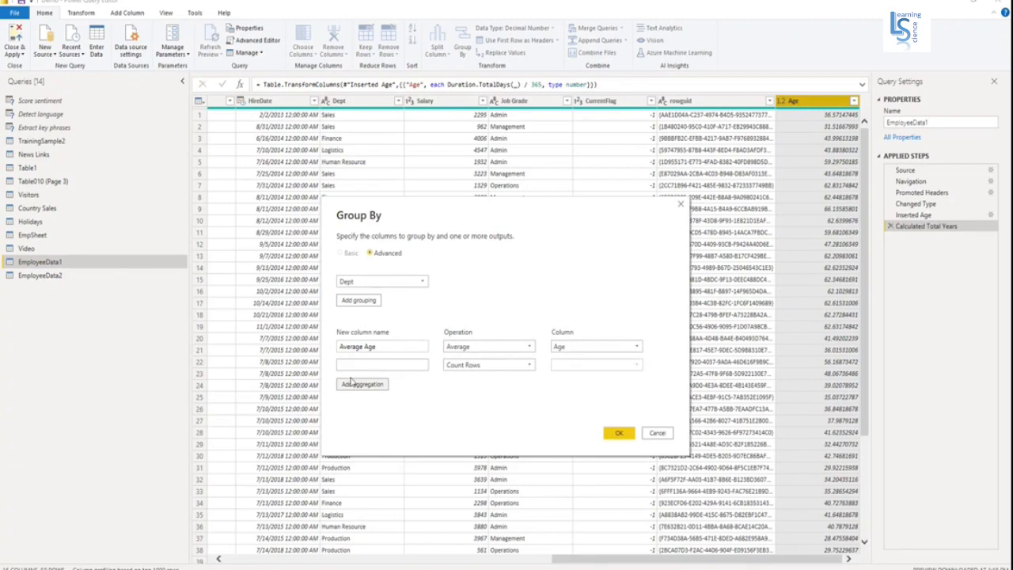
click(375, 365)
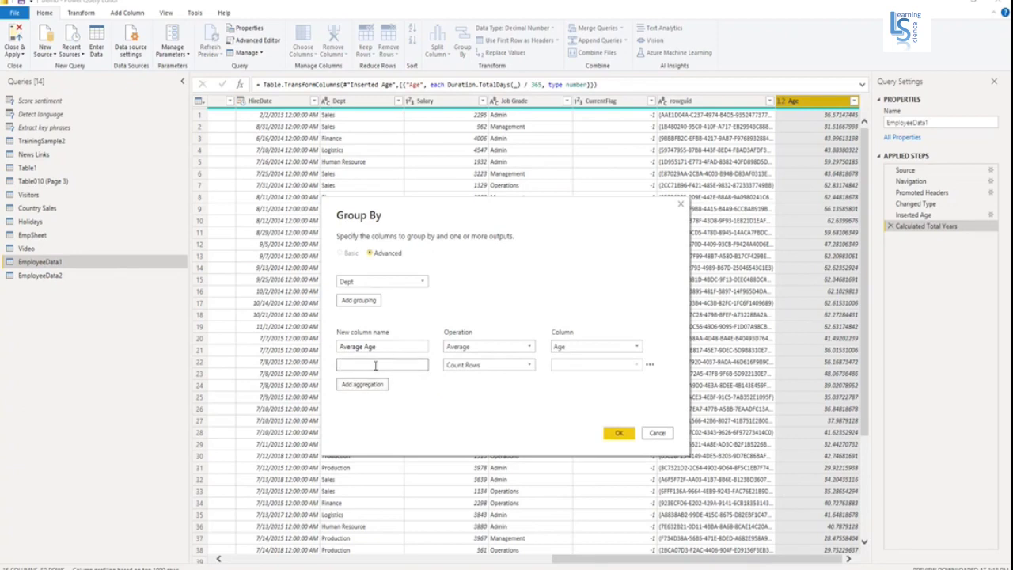
text(Max Age)
click(467, 364)
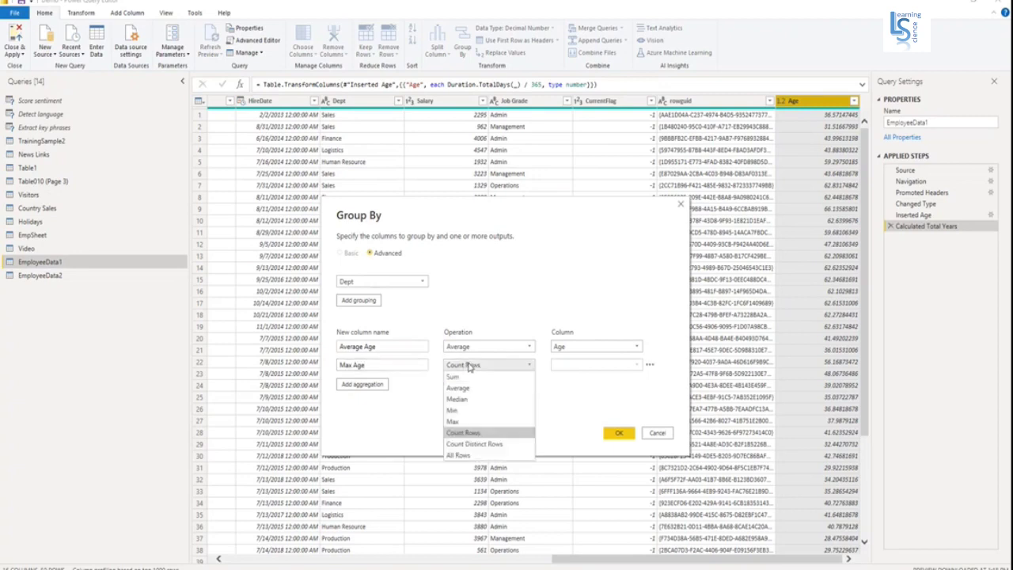
click(465, 424)
click(620, 365)
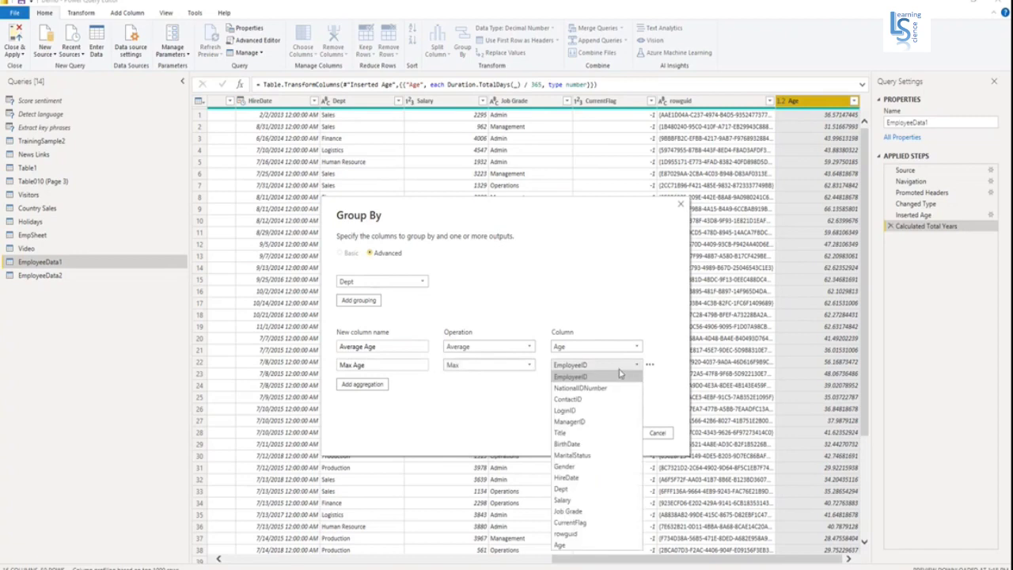
click(583, 551)
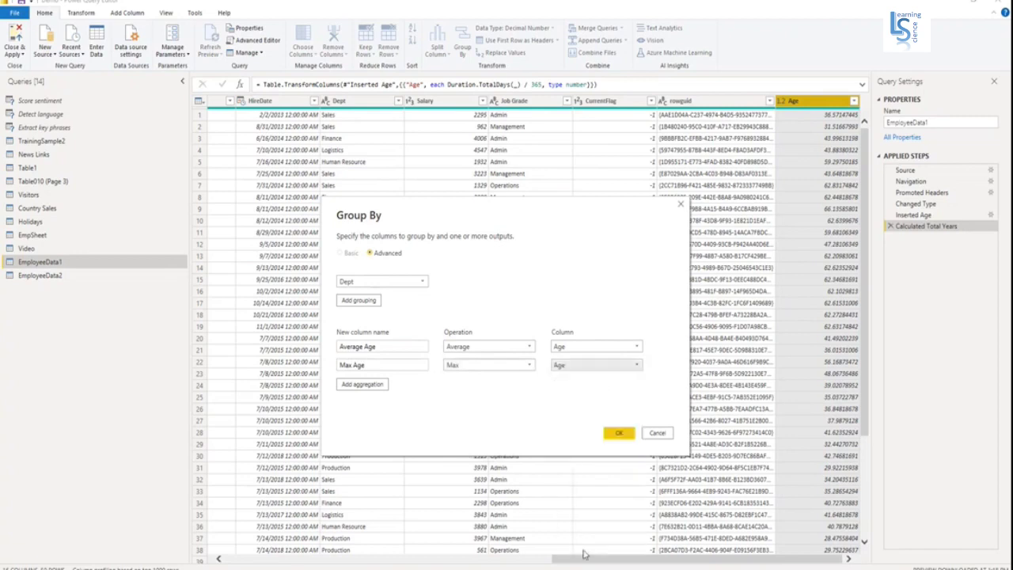
Add a third aggregation, 'Min Age', taking the Min of Age, and apply the grouping
click(364, 386)
text(Min)
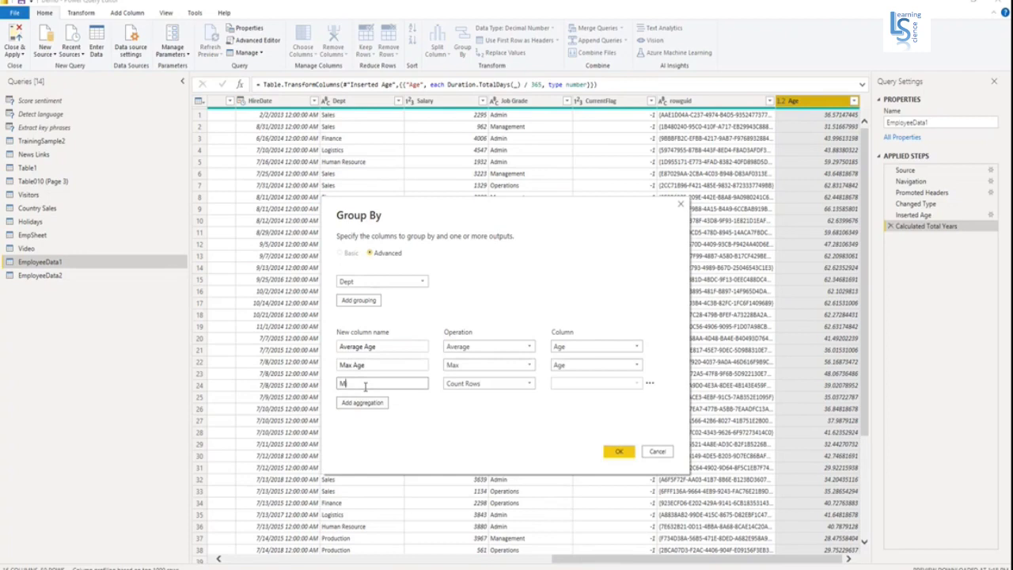
text( Age)
click(465, 384)
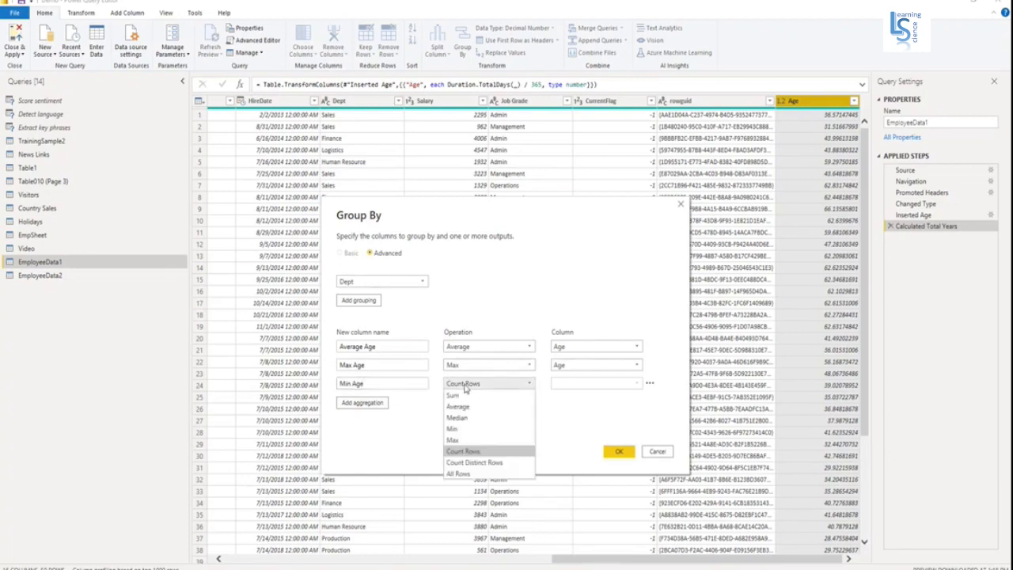
click(463, 429)
click(592, 384)
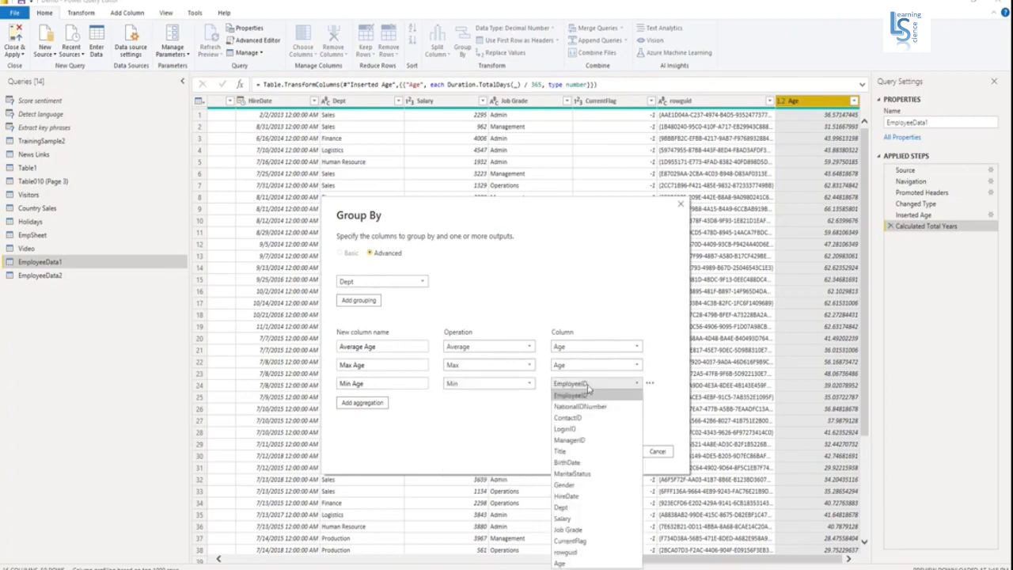
click(566, 562)
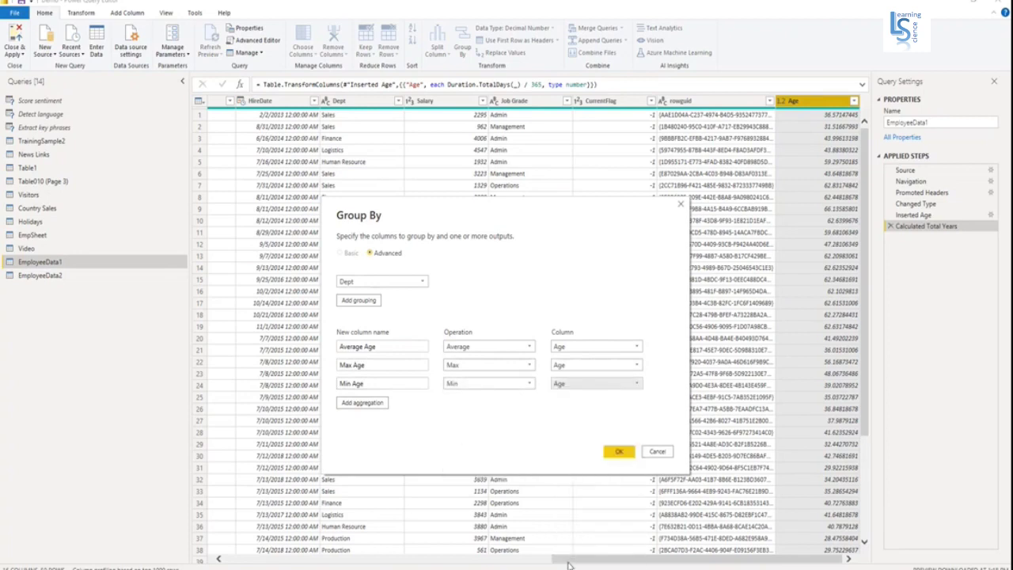
click(620, 452)
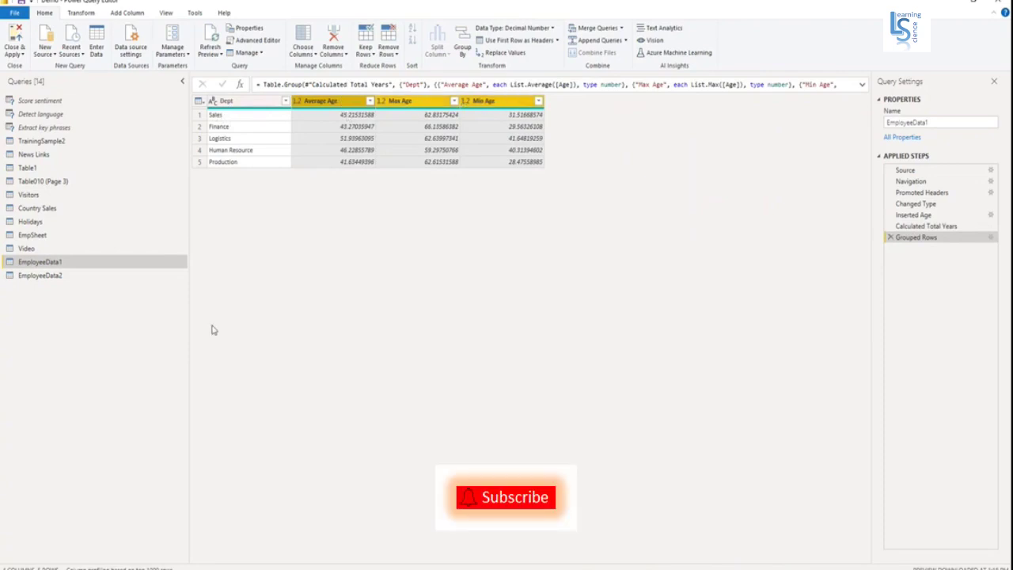
Switch to the EmployeeData2 query and select its Dept column
click(56, 278)
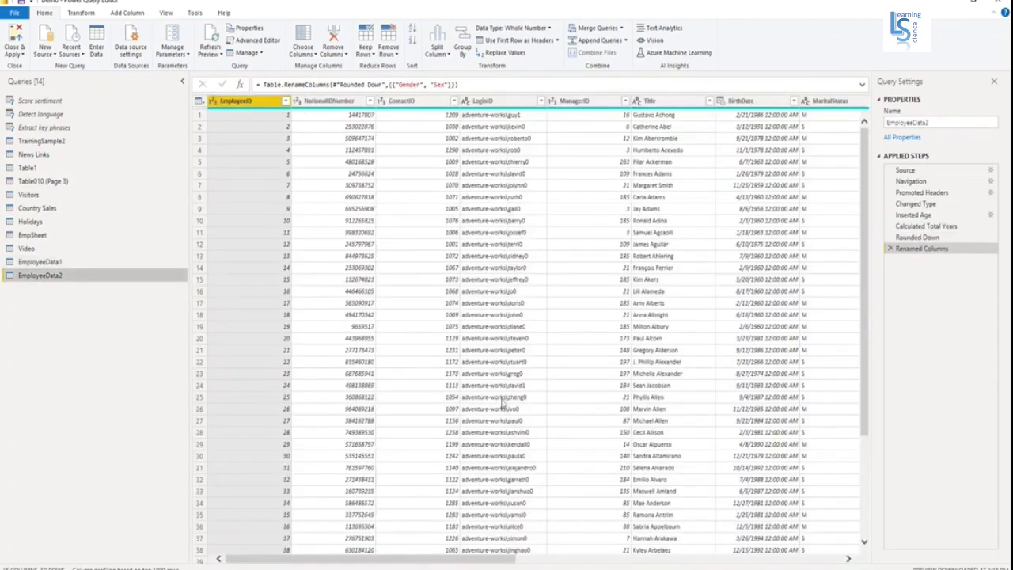
drag(484, 562, 791, 560)
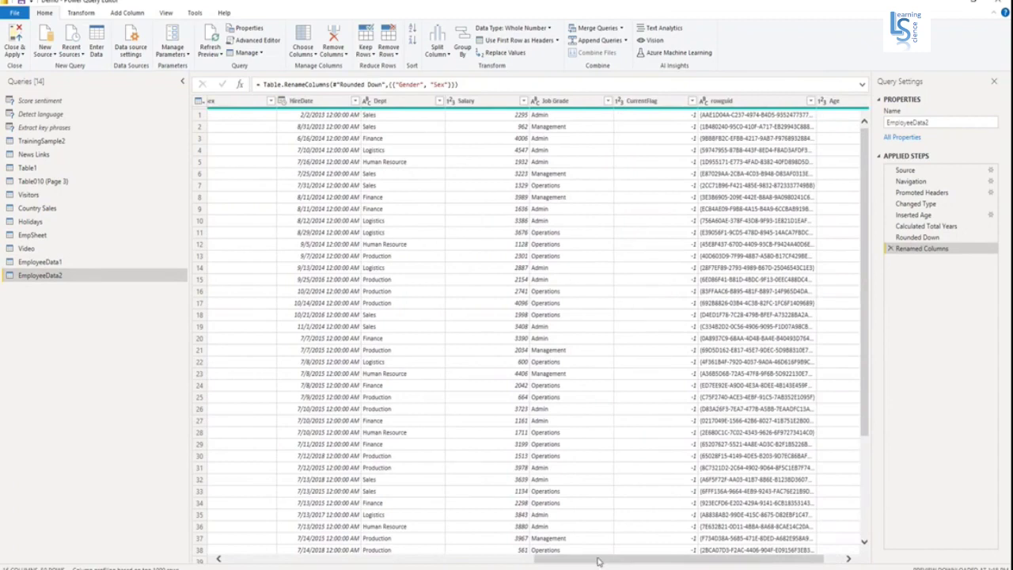
scroll(520, 111, left, 3)
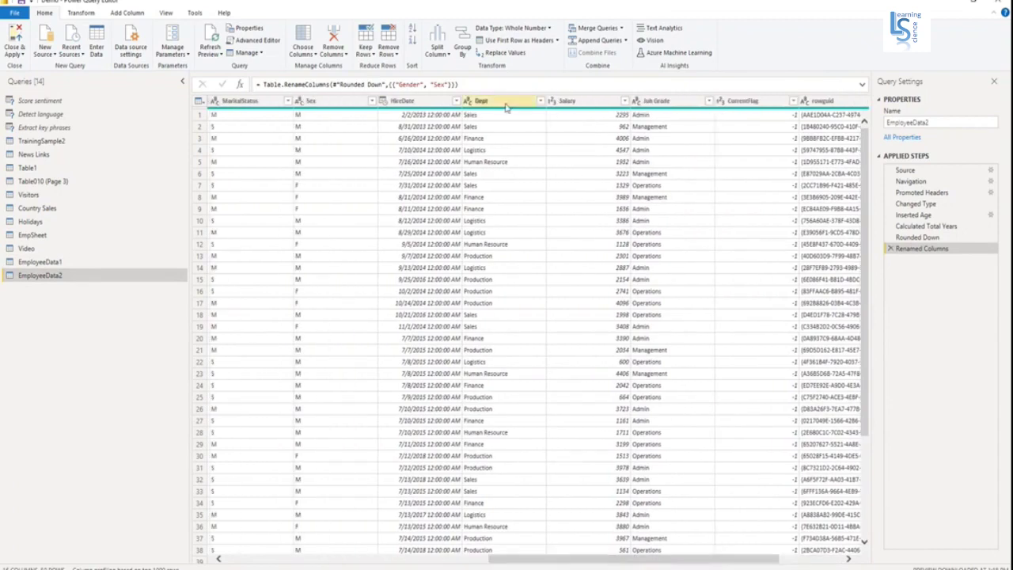
click(508, 103)
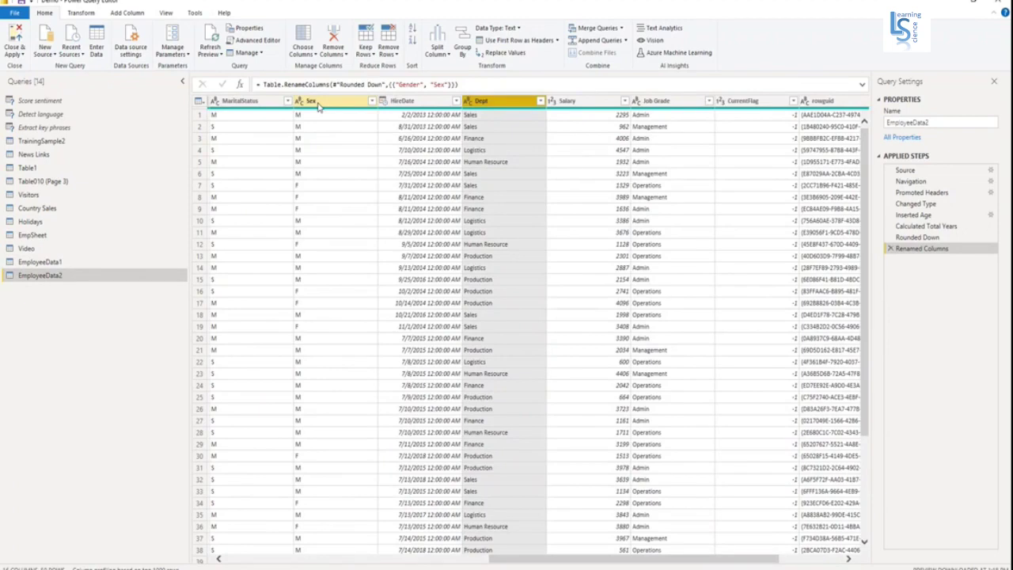
Set up an advanced Group By on Dept and Sex, naming the count column 'Employee Sex Count'
click(464, 55)
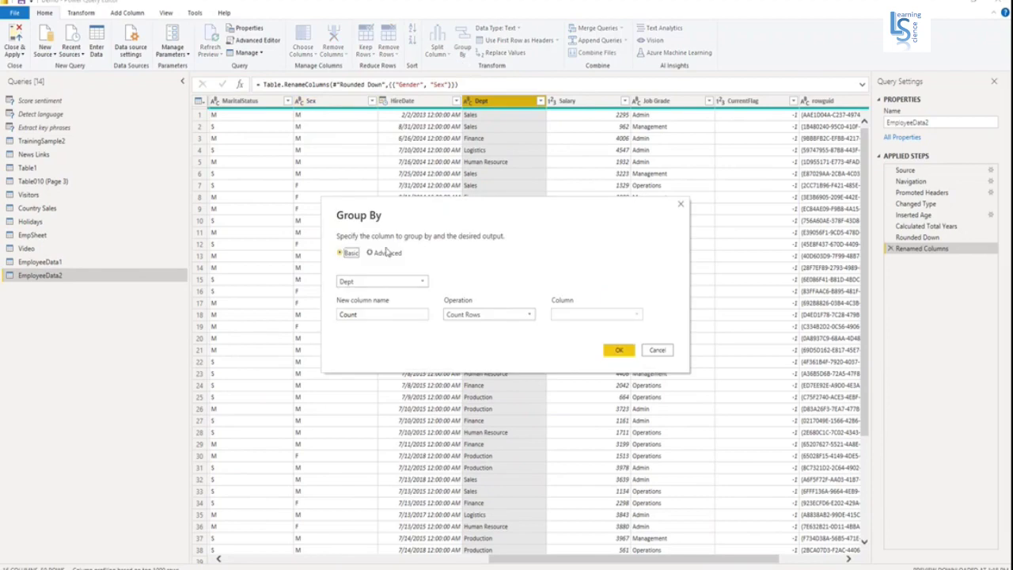
click(387, 253)
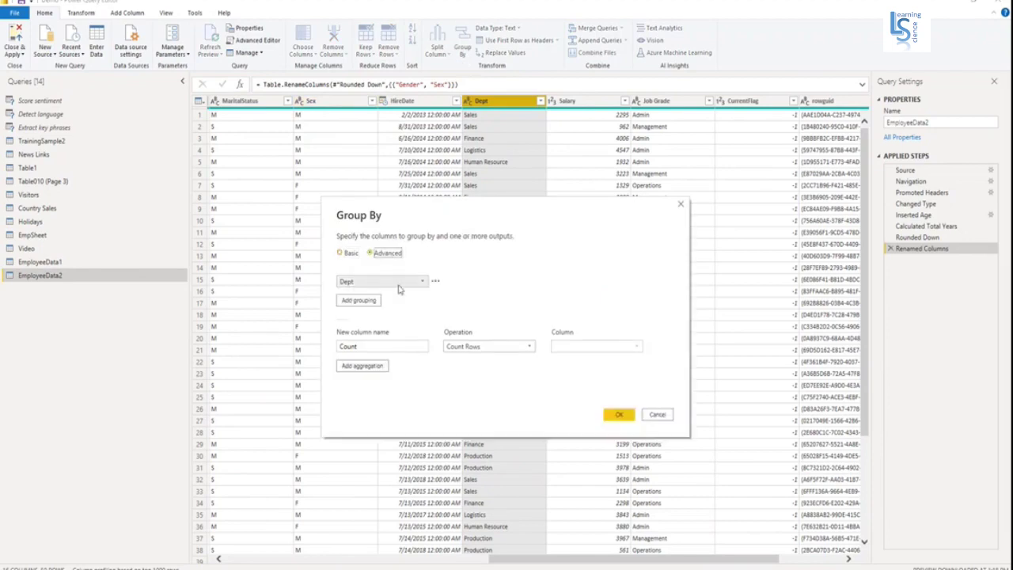
click(361, 305)
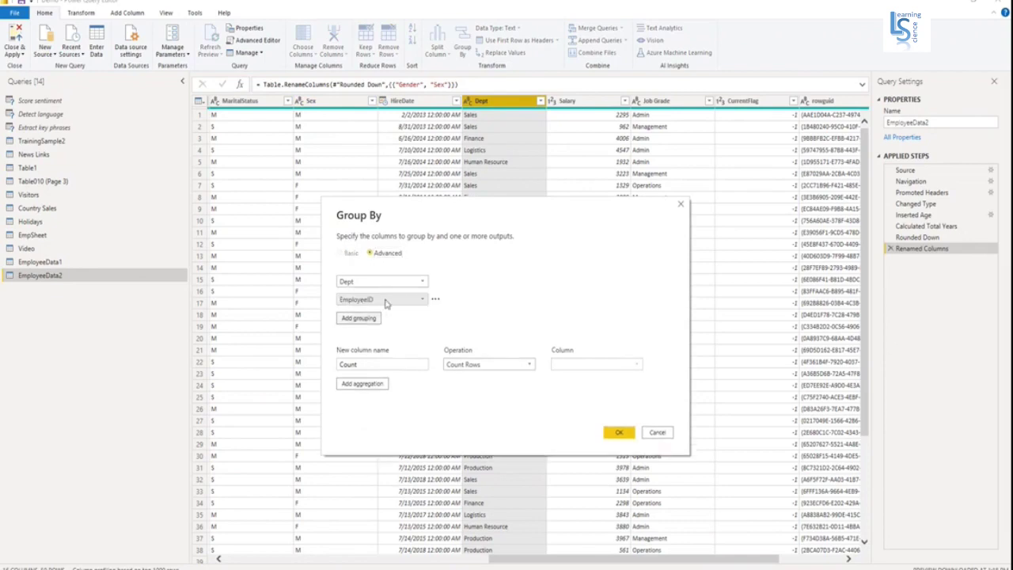
click(386, 302)
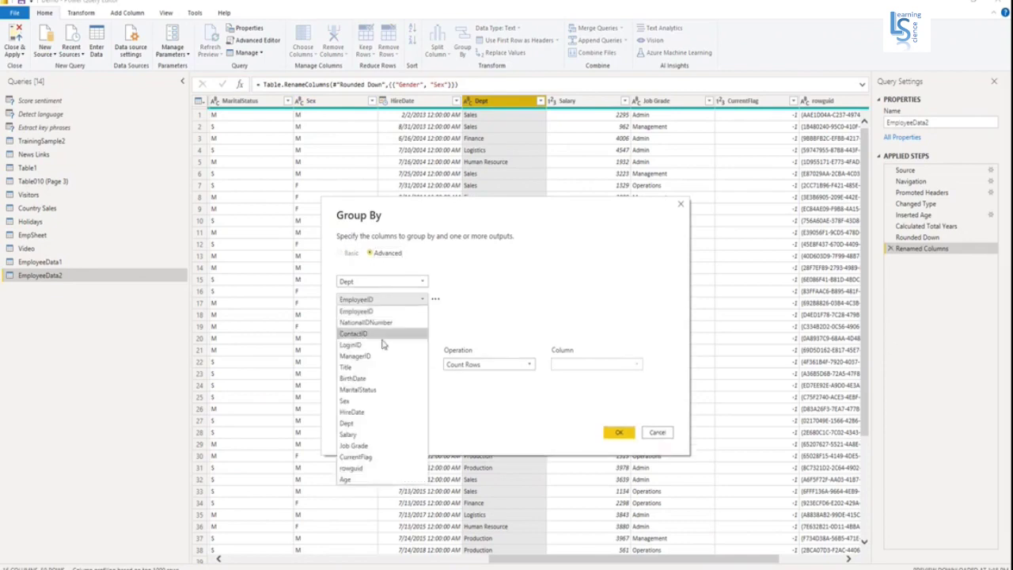
click(375, 401)
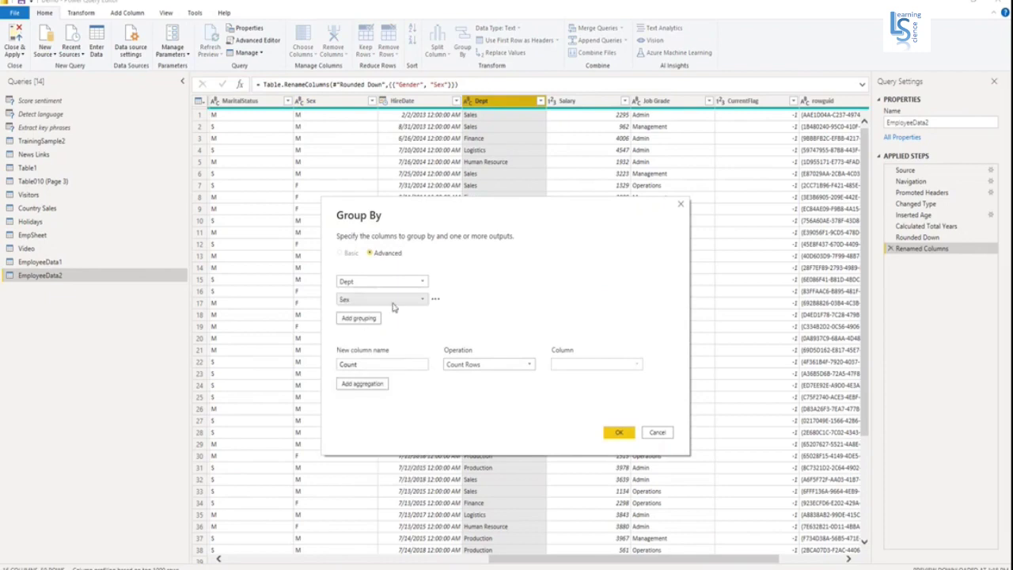
drag(372, 365, 294, 369)
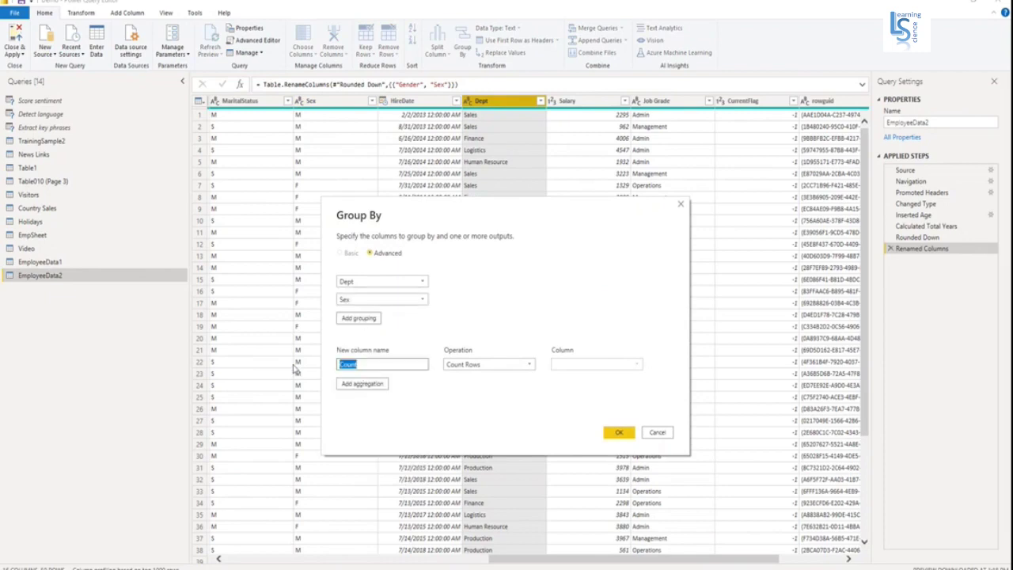
text(Employee Sex Count)
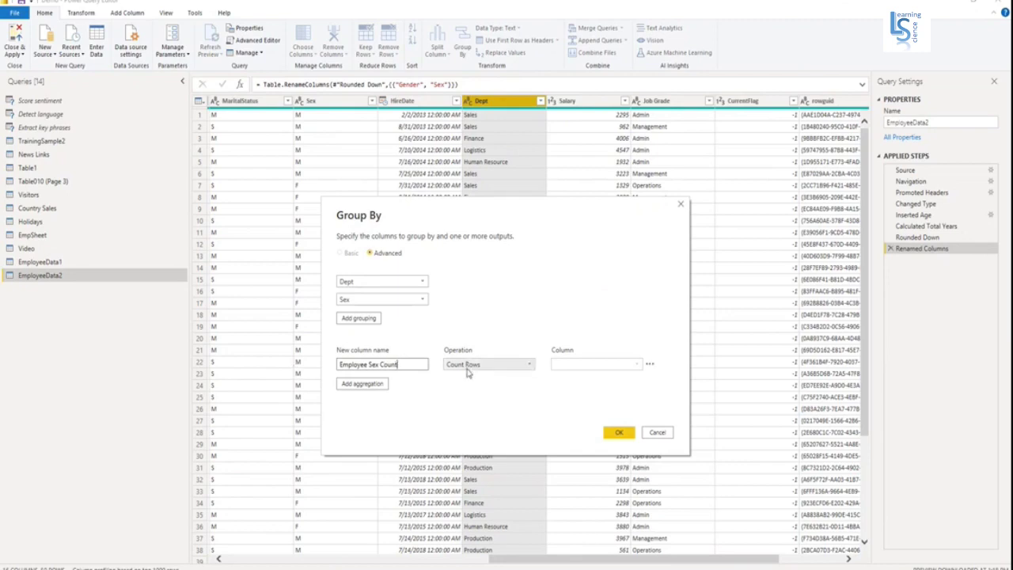
Confirm the Dept and Sex grouping, then Close & Apply the query changes
click(619, 434)
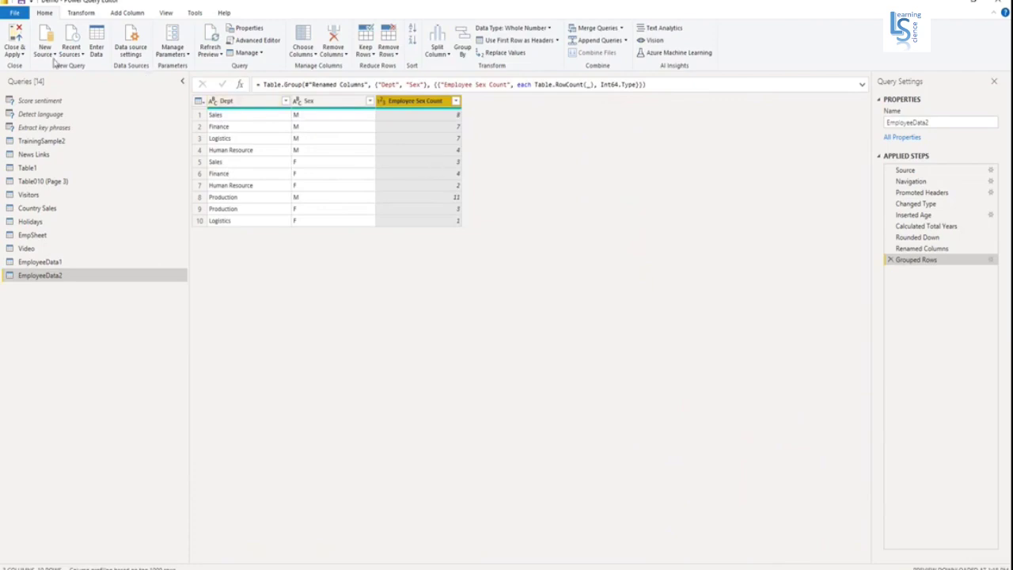
click(14, 54)
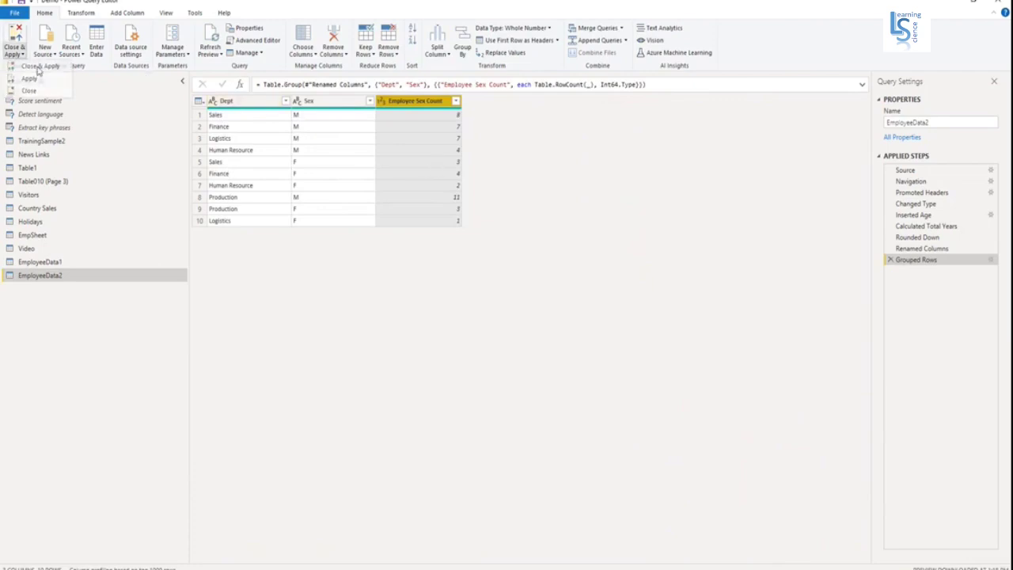
click(38, 69)
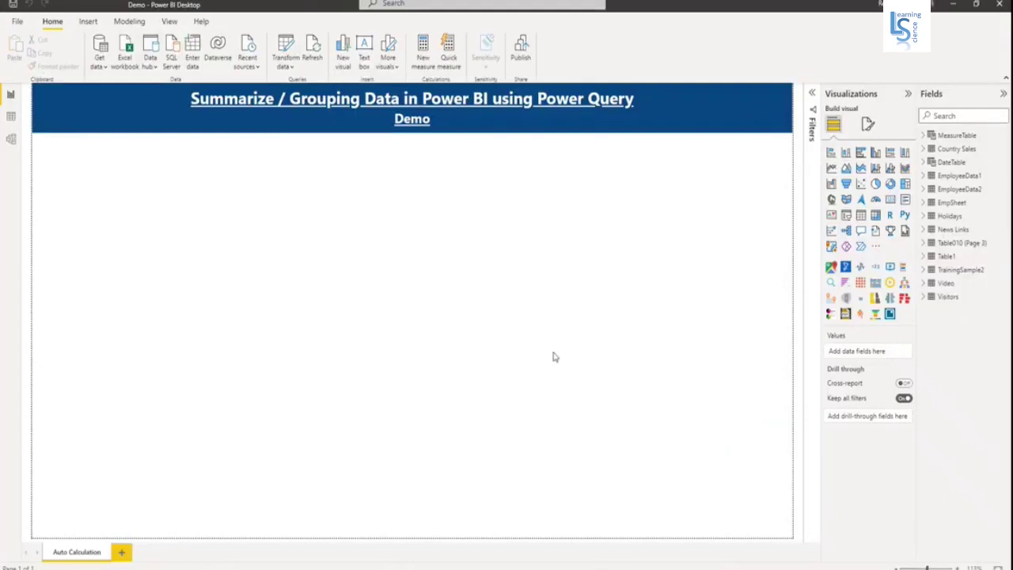
Add two table visuals to the report page, the second placed to the right of the first
click(860, 215)
drag(224, 223, 208, 283)
click(580, 312)
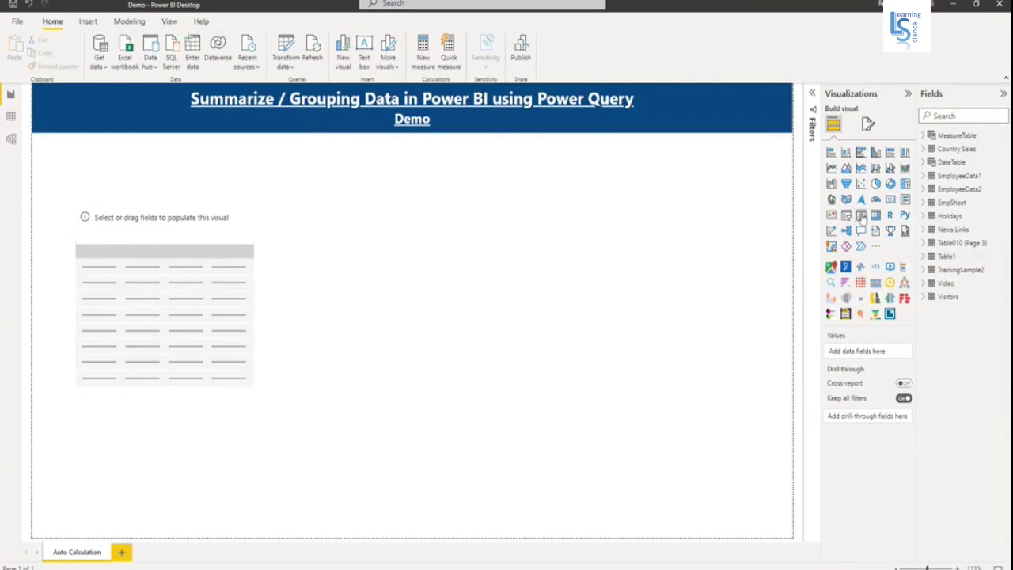
click(860, 215)
drag(224, 252, 481, 313)
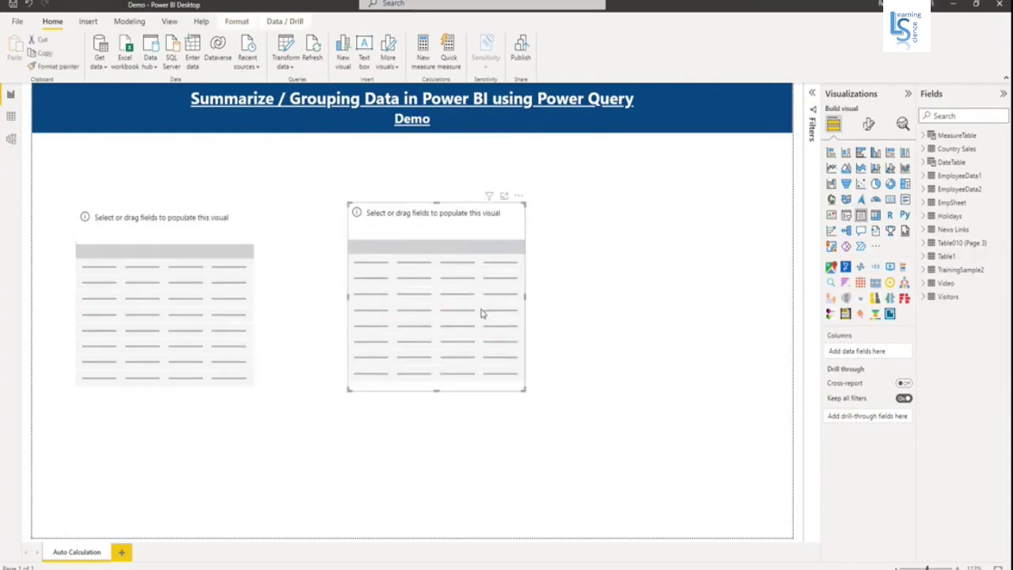
Fill the right table with EmployeeData1 Dept, Average Age, Max Age and Min Age, and widen it
click(926, 177)
drag(962, 202, 861, 352)
drag(969, 190, 862, 362)
drag(970, 216, 866, 377)
drag(970, 234, 875, 393)
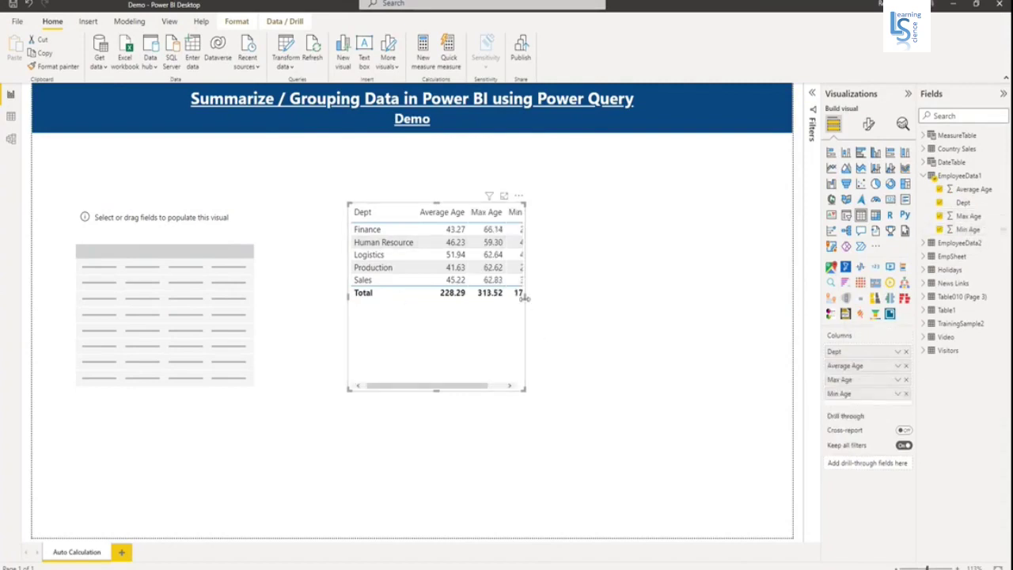
drag(524, 297, 617, 300)
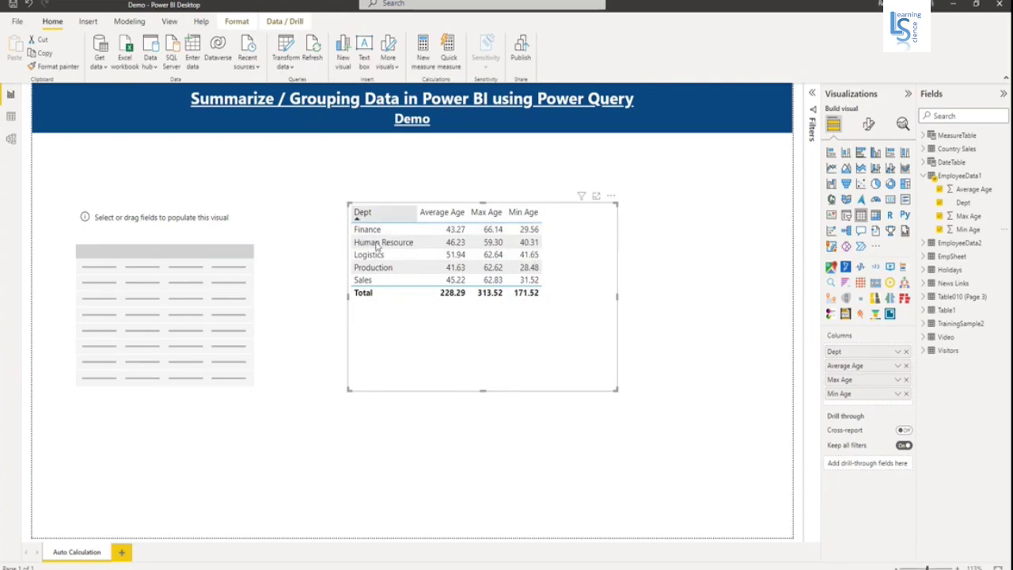
Add EmployeeData2 Dept, Sex and Employee Sex Count to the left table visual
drag(203, 241, 205, 228)
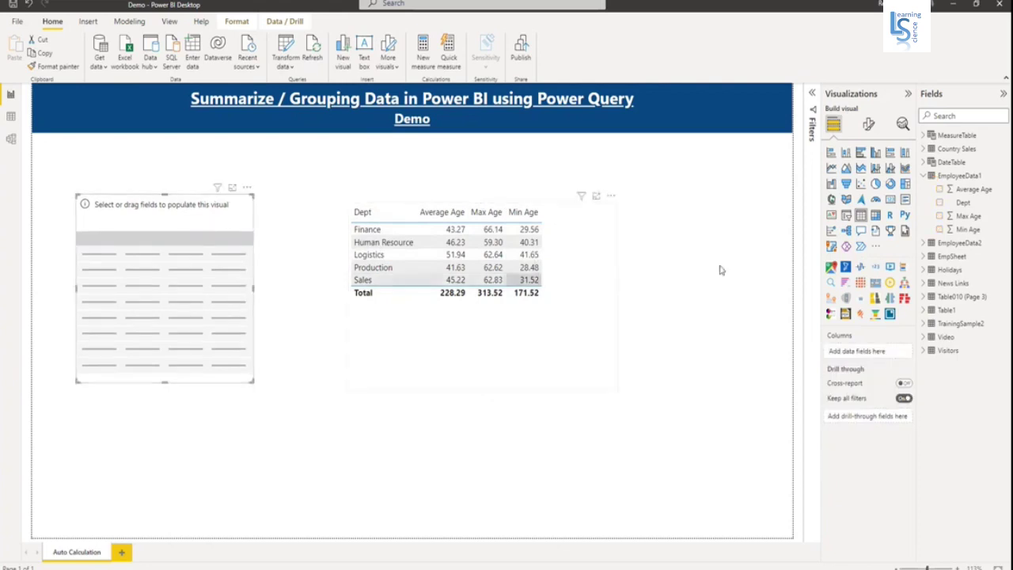
click(924, 176)
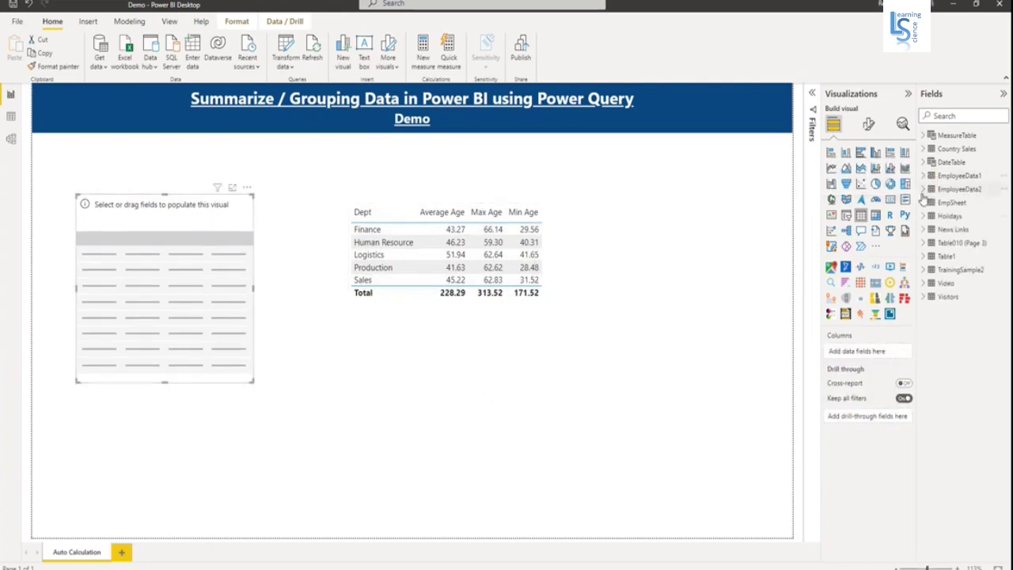
click(925, 190)
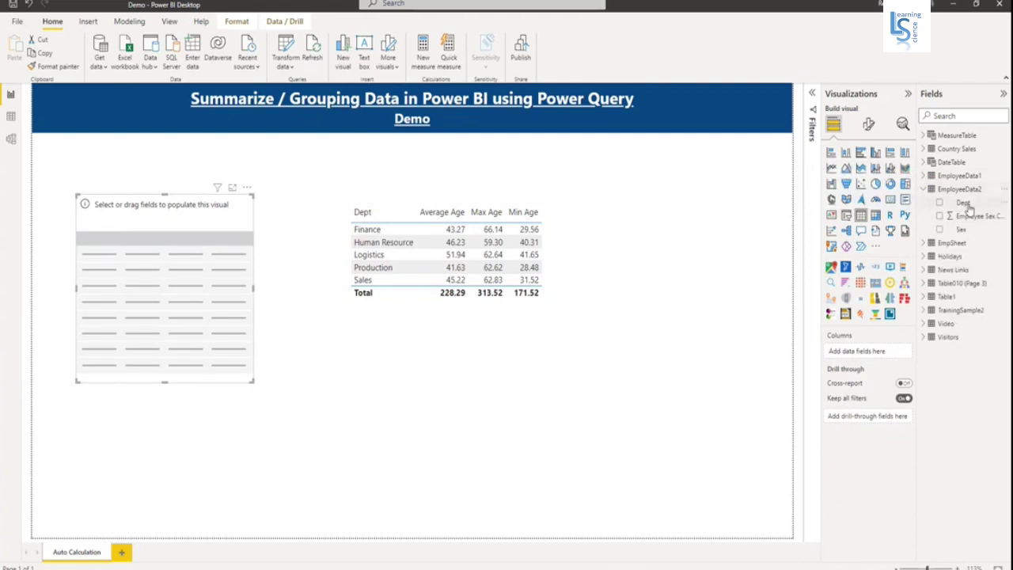
drag(965, 204, 864, 351)
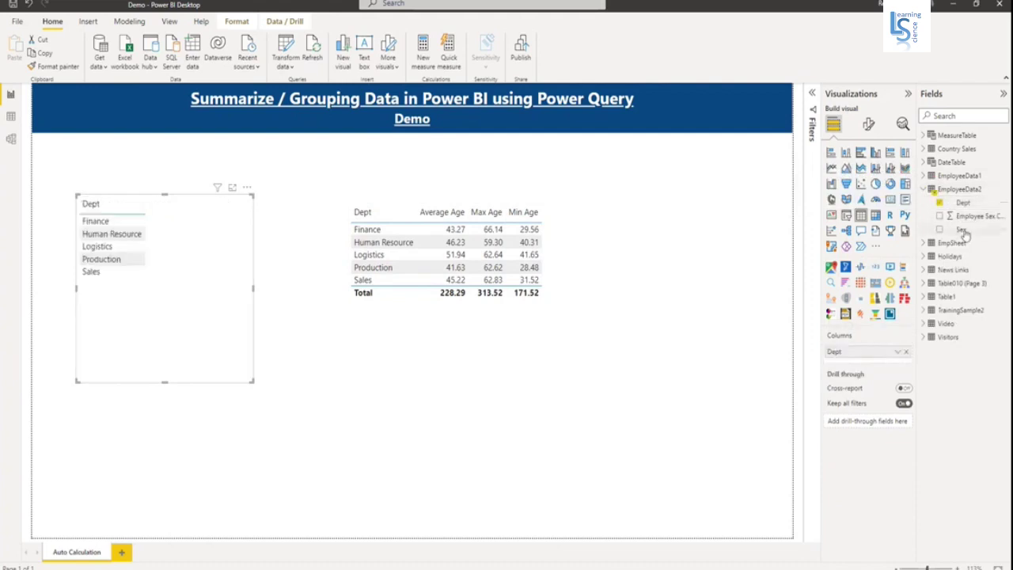
drag(965, 235, 874, 365)
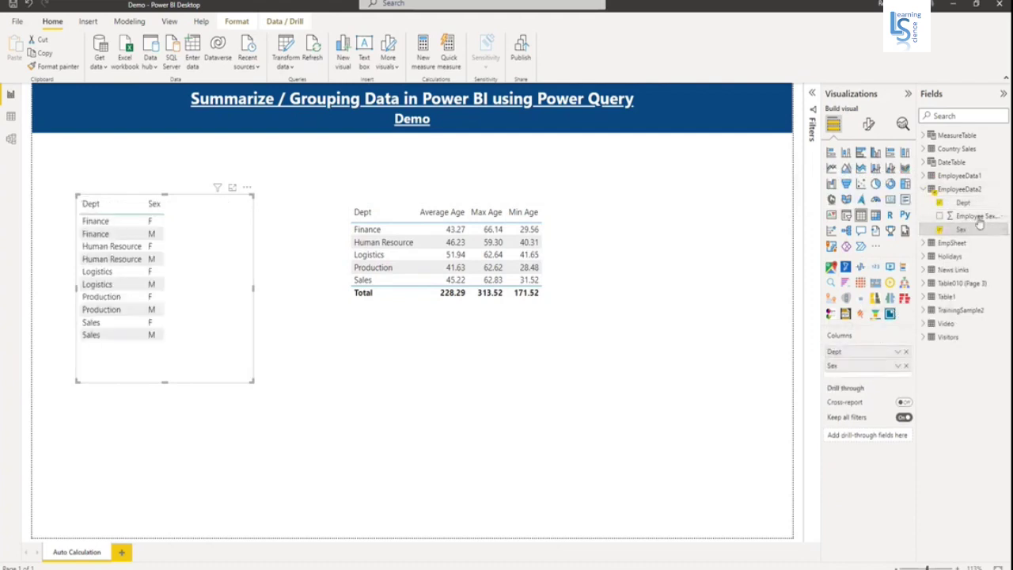
drag(978, 218, 875, 375)
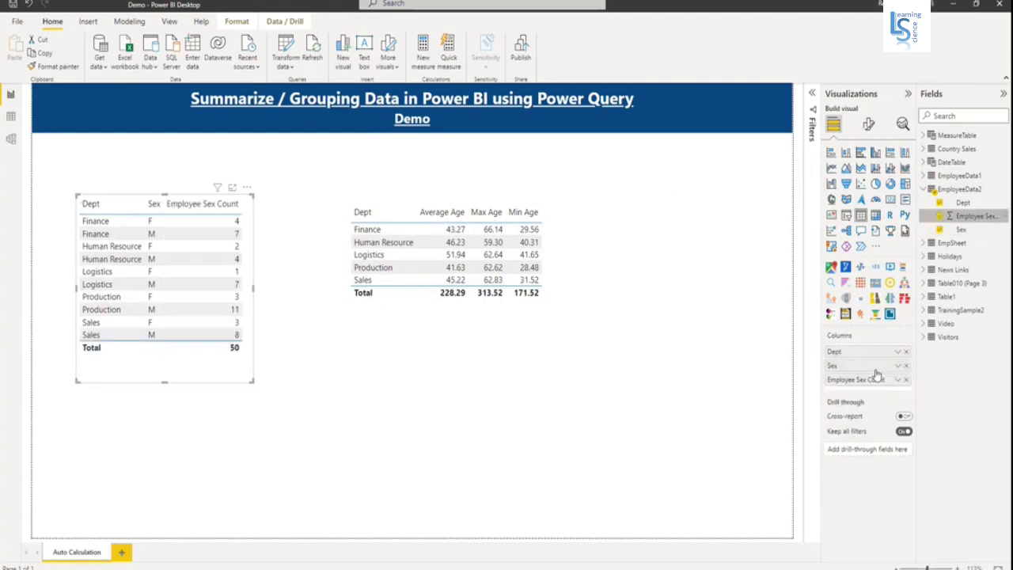